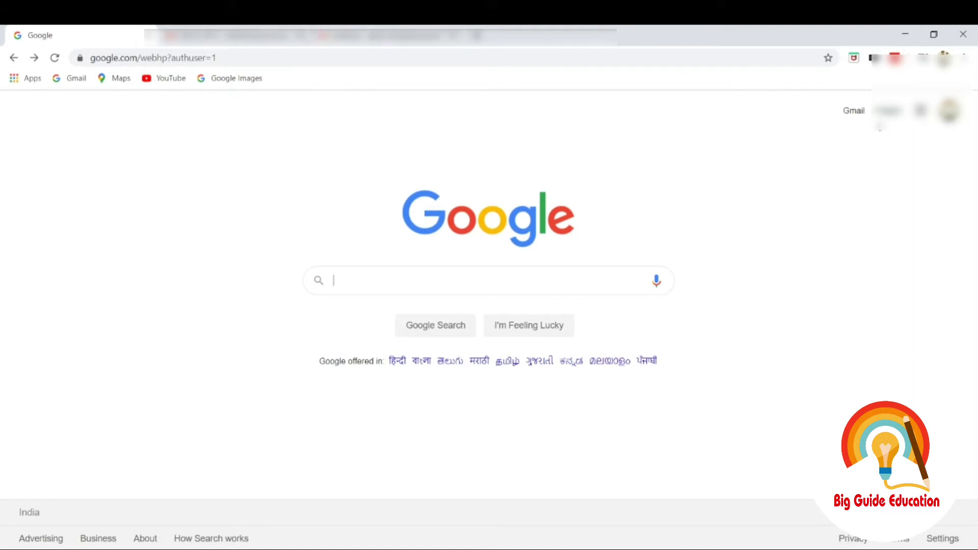
- Open Gmail, dismiss the view density prompt, and show the quick settings panel
left_click(855, 115)
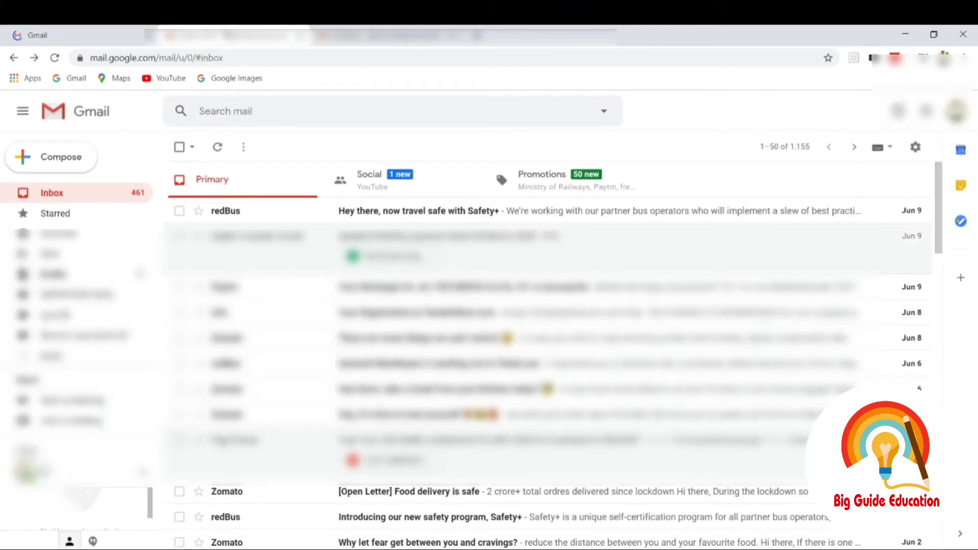
left_click(916, 147)
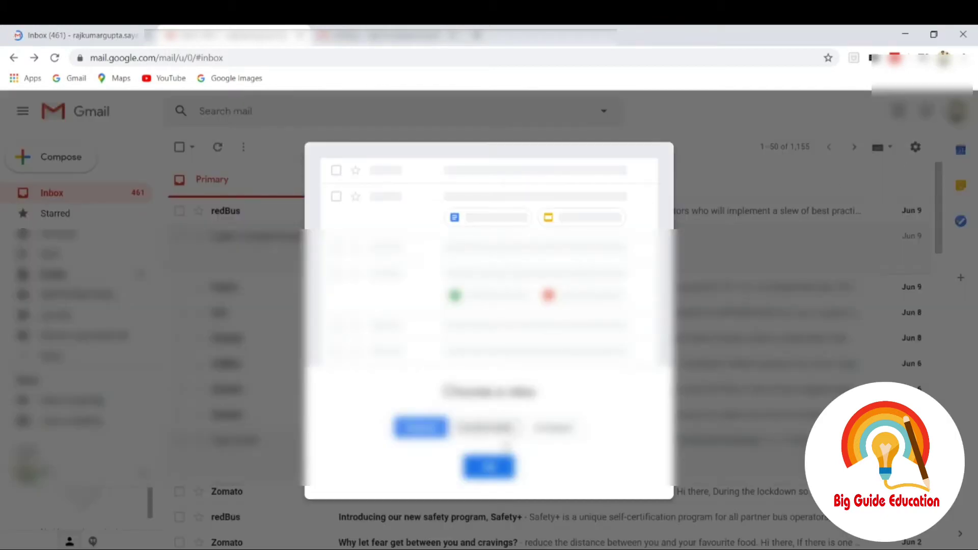
left_click(502, 468)
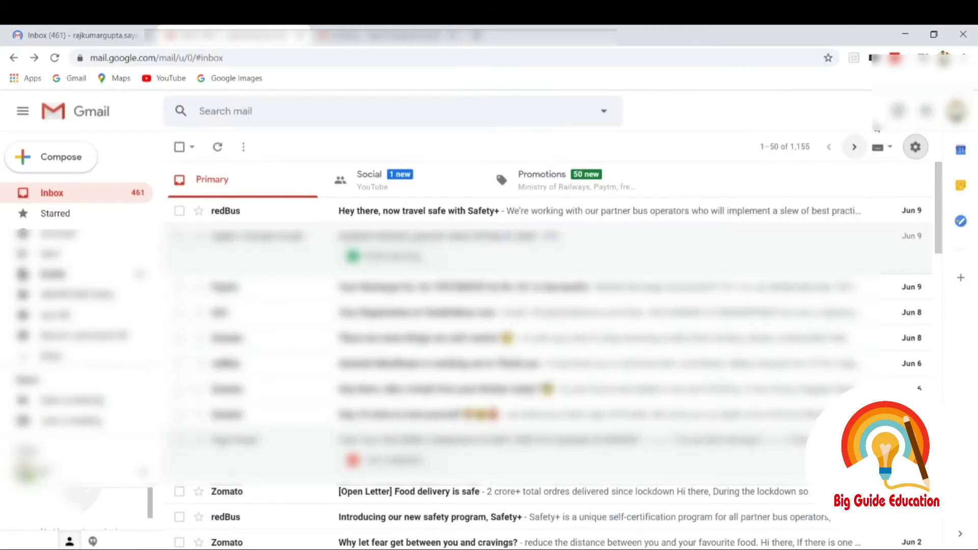
left_click(916, 147)
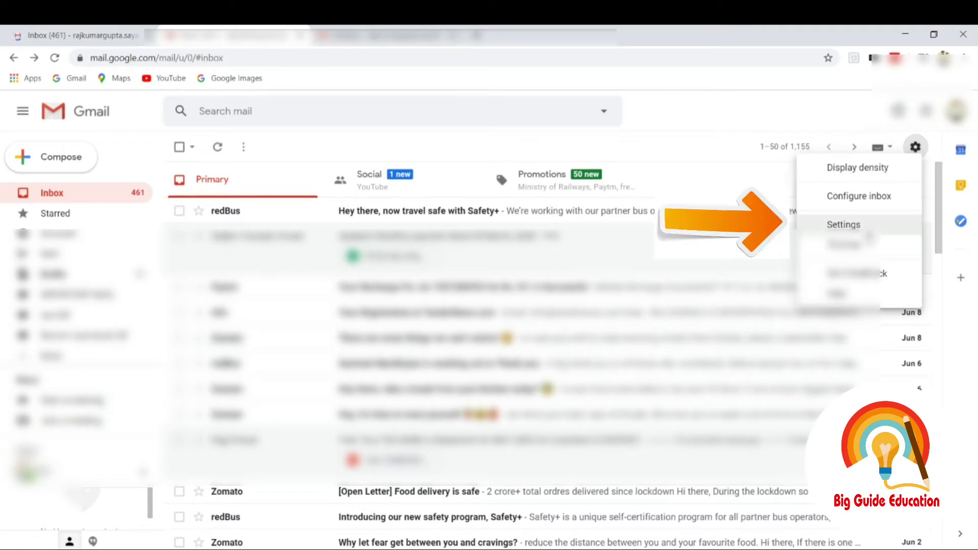
- Open the full Settings page and scroll the General tab down to Signature
left_click(866, 227)
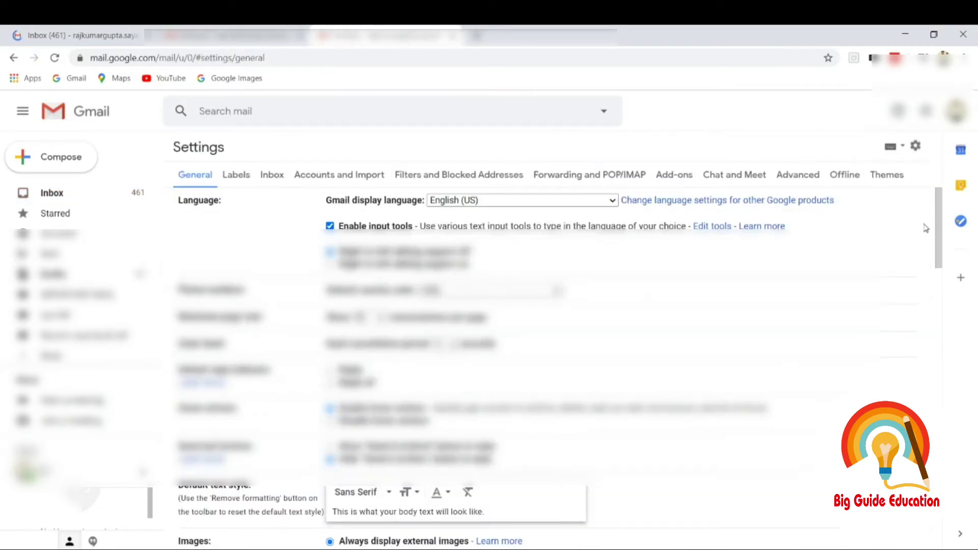
mouse_move(942, 228)
left_mouse_down()
mouse_move(927, 346)
mouse_move(939, 426)
left_mouse_up()
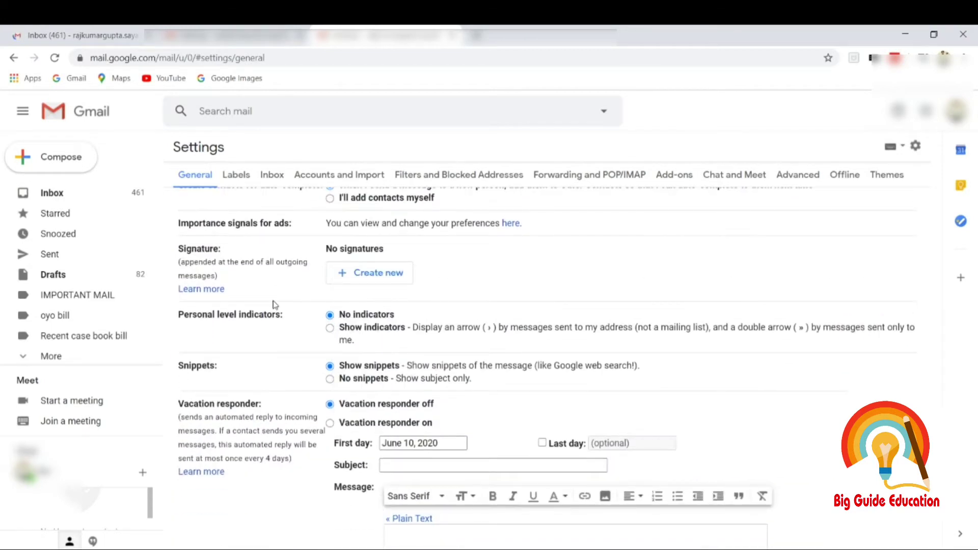
- Create a new signature named 'Signature'
left_click(384, 284)
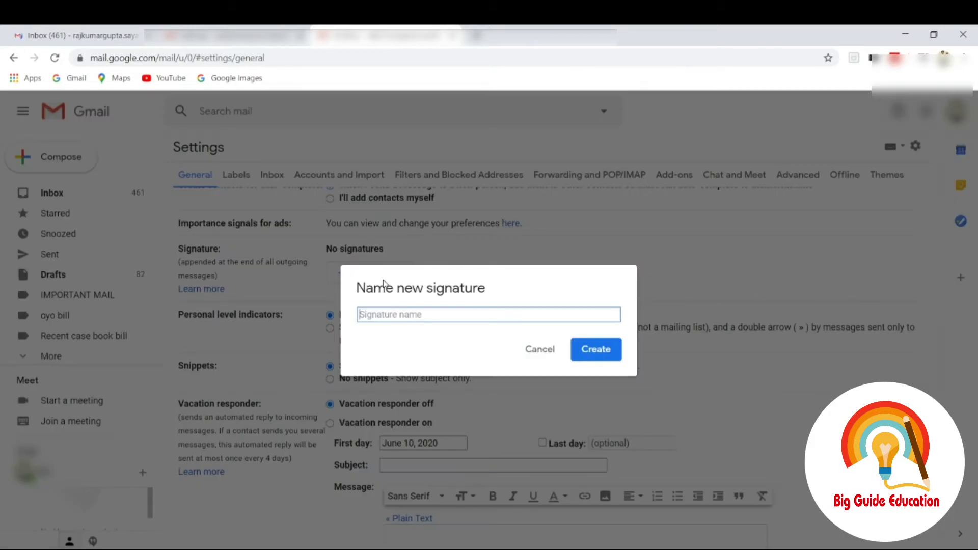
type("Signature")
key("Return")
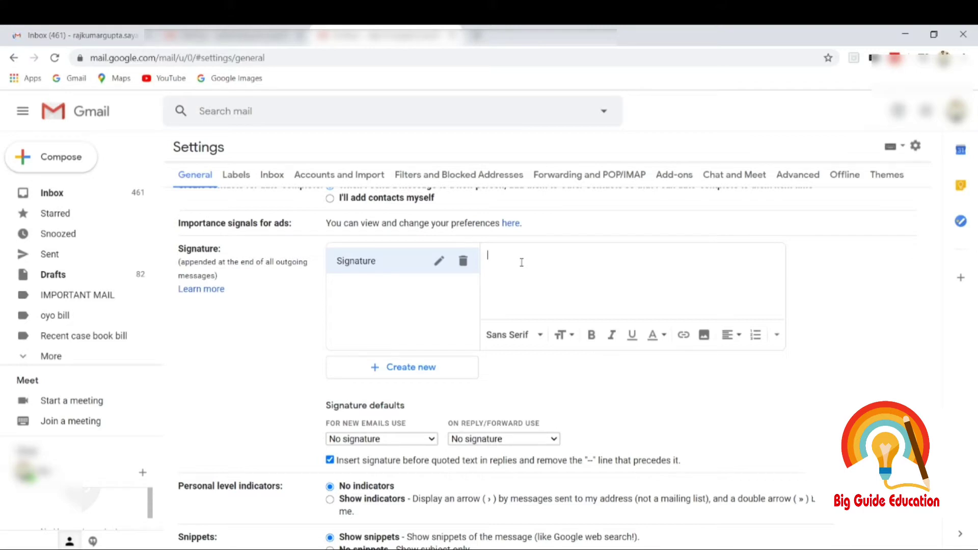
- Enter four signature lines: BIG GUIDE EDUCATION, the person's name, DIRECTOR and the mobile number
type("BIG GUIDE EDUCATION")
key("Return")
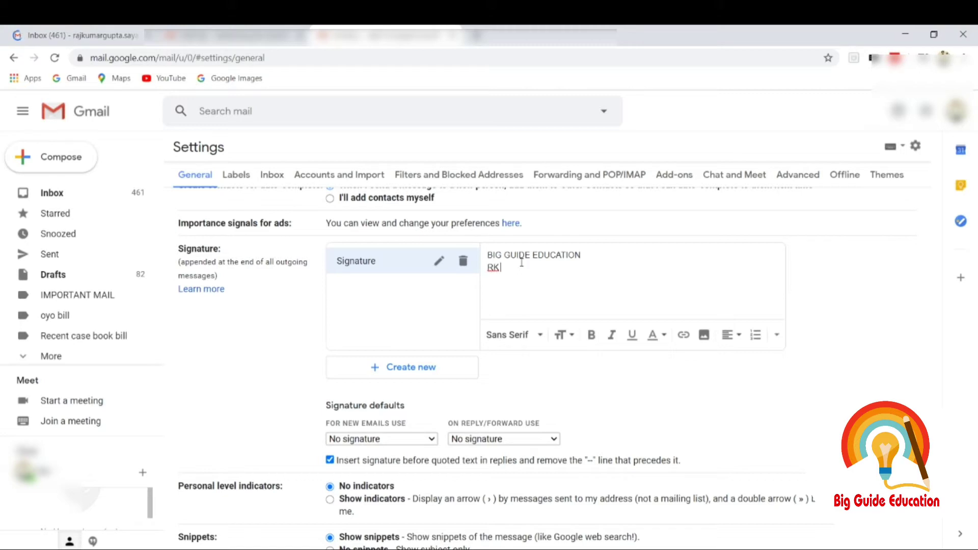
key("Return")
type("DIRECTOR")
key("Return")
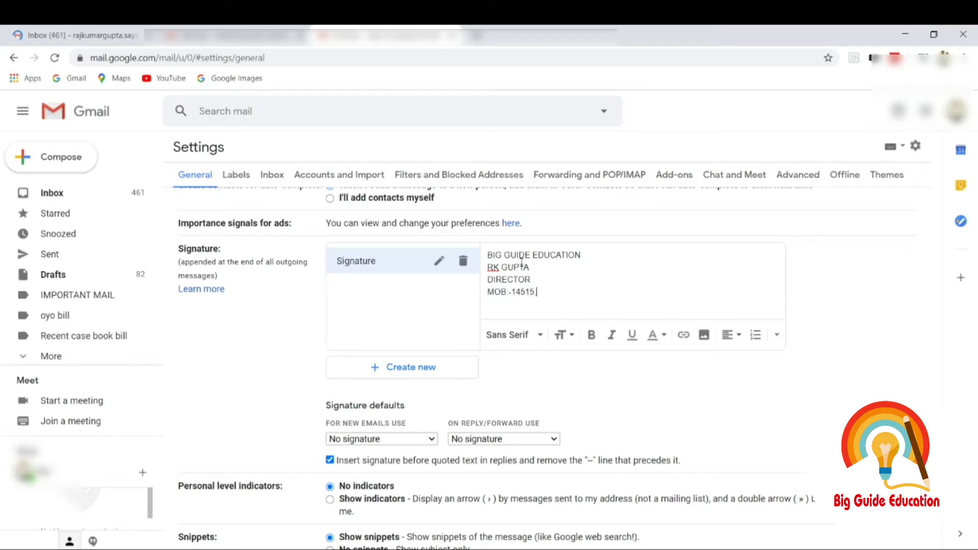
key("ctrl+a")
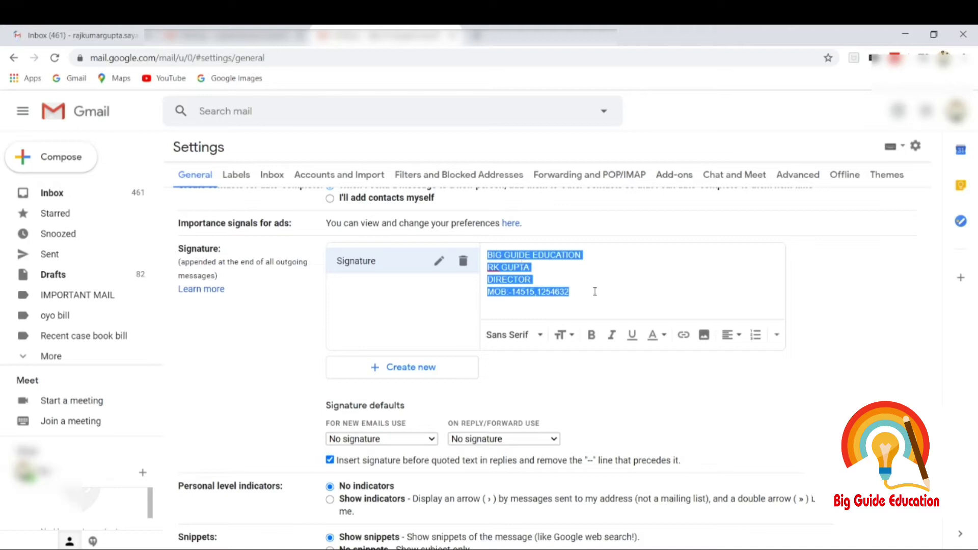
- Format all four signature lines bold, italic and blue
left_click(591, 334)
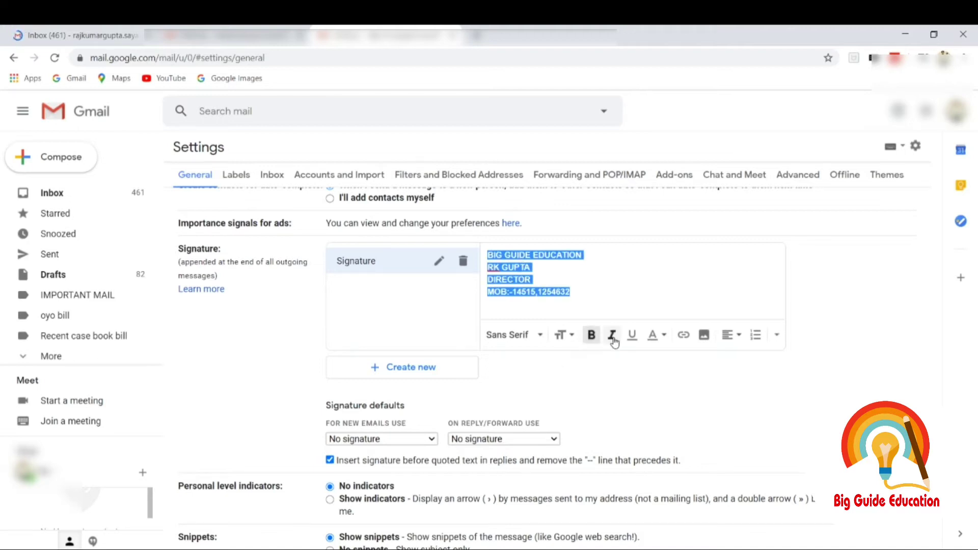
left_click(612, 334)
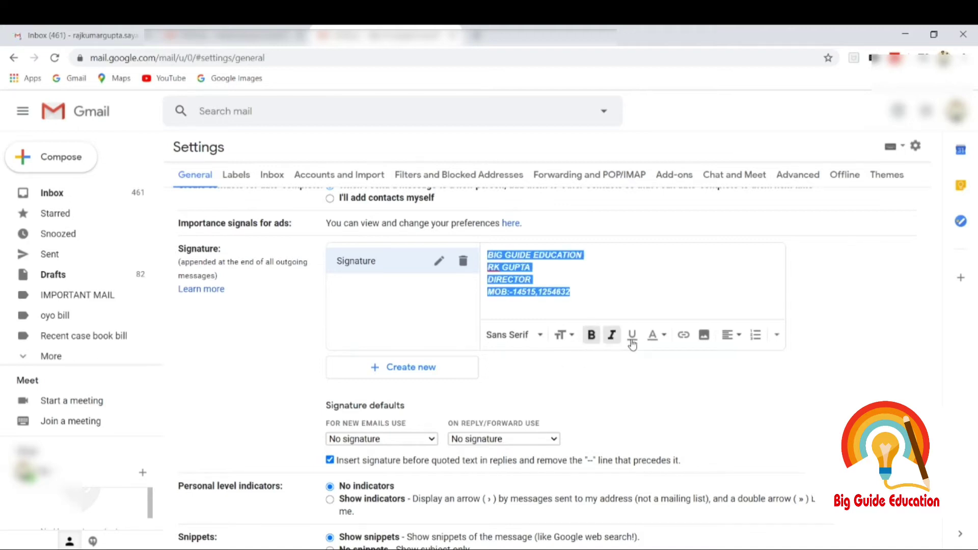
left_click(665, 340)
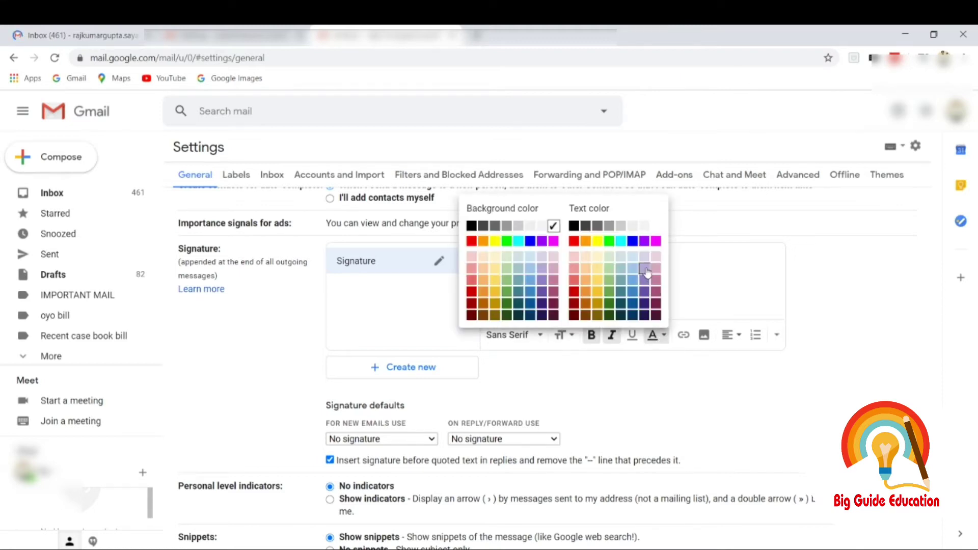
left_click(633, 241)
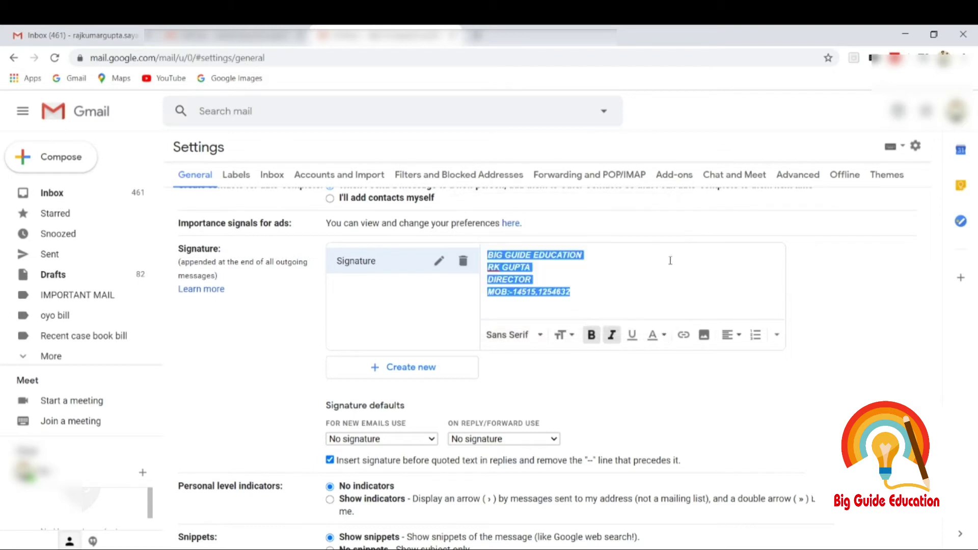
left_click(677, 263)
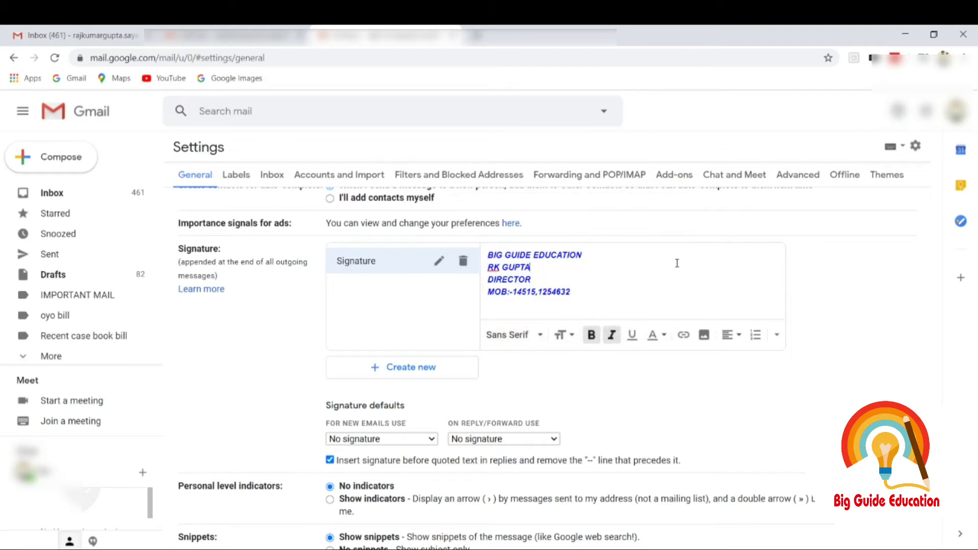
scroll(550, 357, "down", 6)
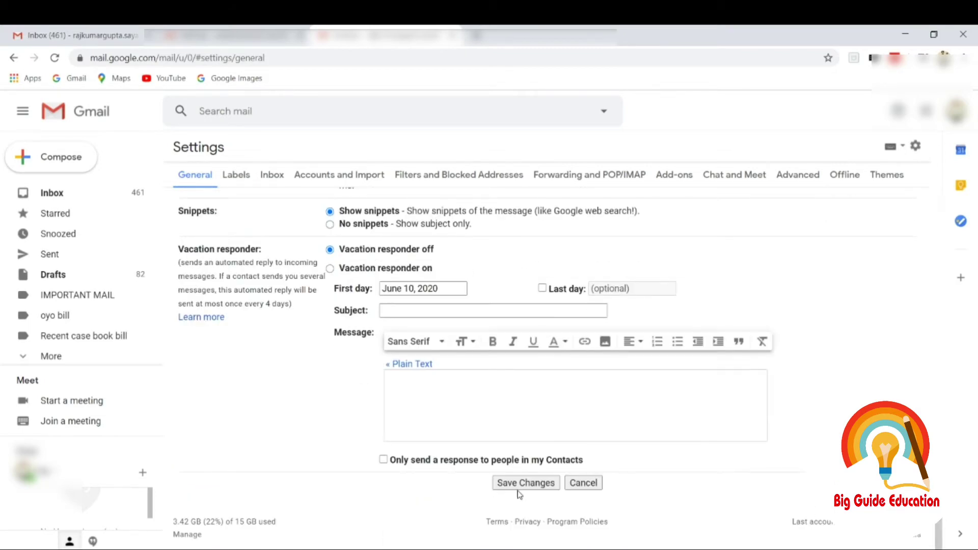
- Save the signature settings and open a full-size new message showing the signature list
left_click(540, 484)
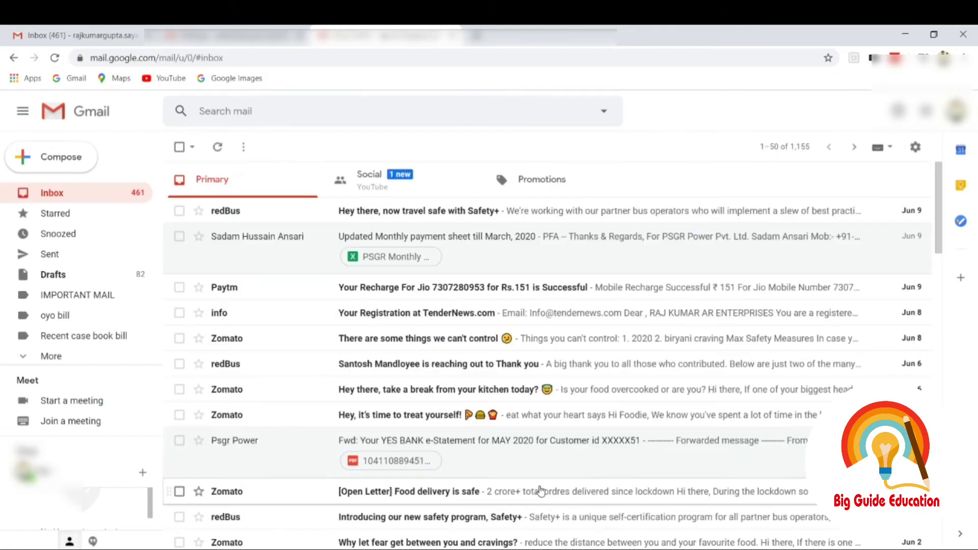
left_click(49, 161)
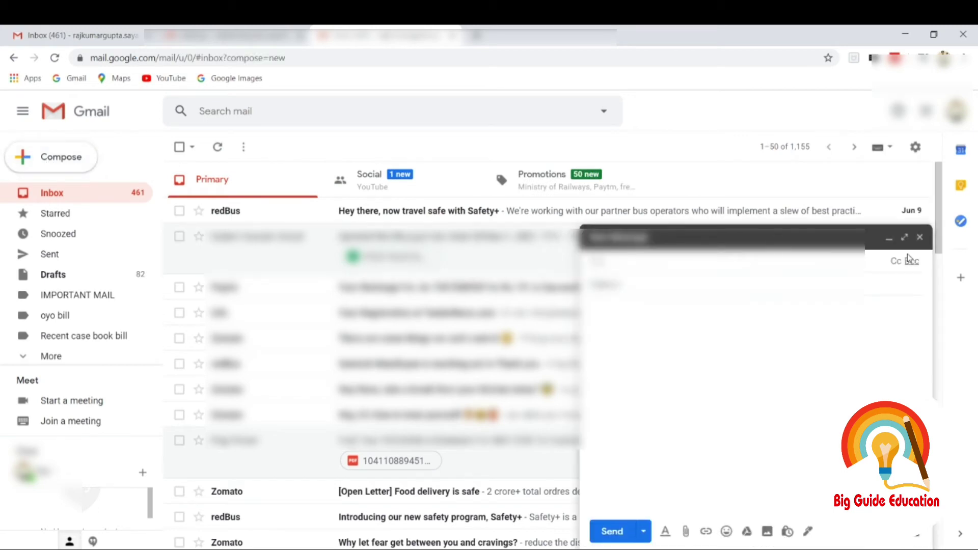
left_click(905, 238)
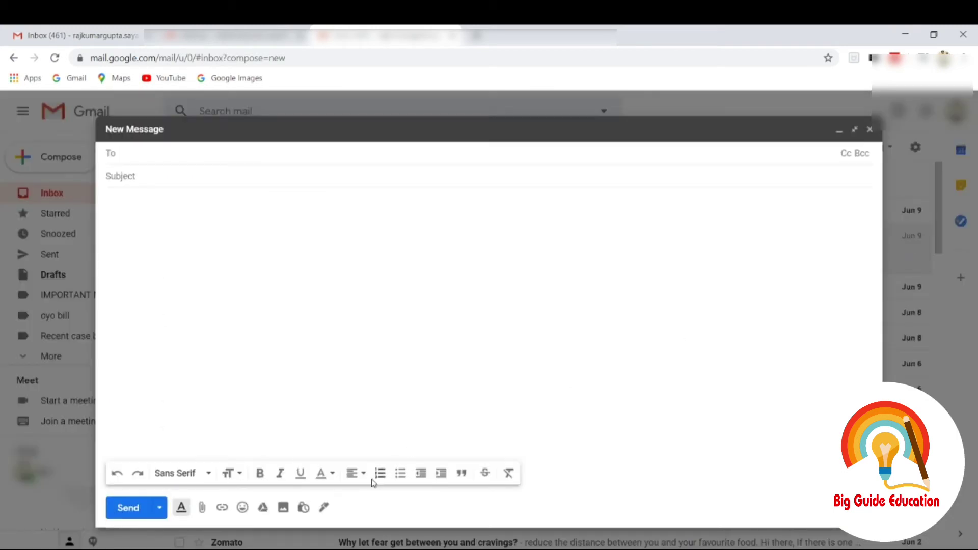
left_click(323, 508)
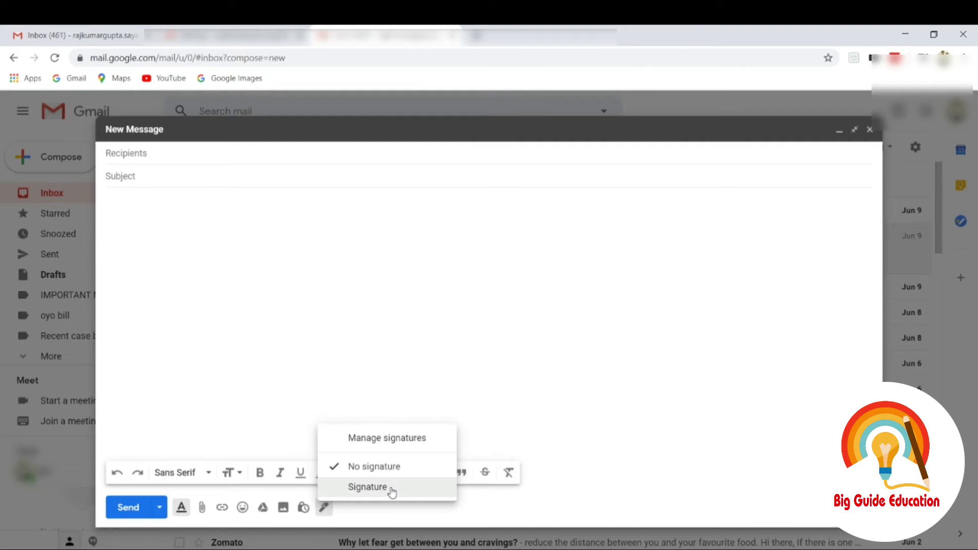
- Insert 'Signature' into the message body with blank lines above it
left_click(368, 488)
key("Return")
key("Return")
key("Return")
key("Return")
key("Return")
key("Return")
key("Return")
key("Return")
key("Return")
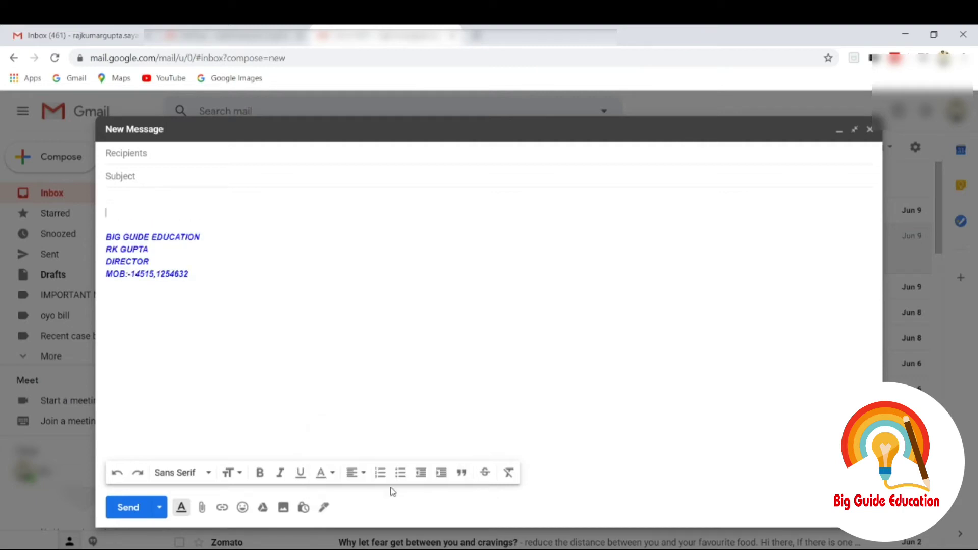
key("Return")
key("Return")
key("Return")
key("Return")
key("Return")
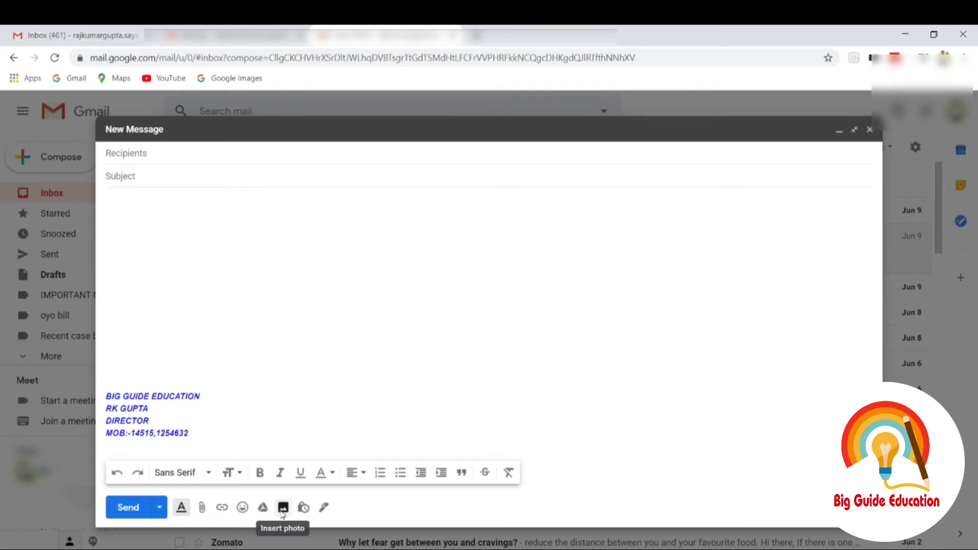
- Upload the Big Guide Education logo file into the message body
left_click(282, 509)
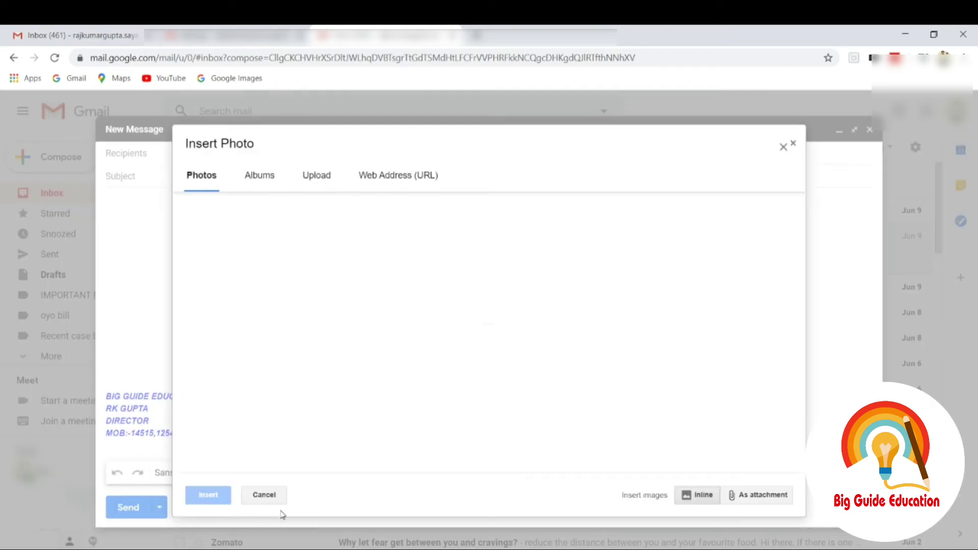
left_click(316, 179)
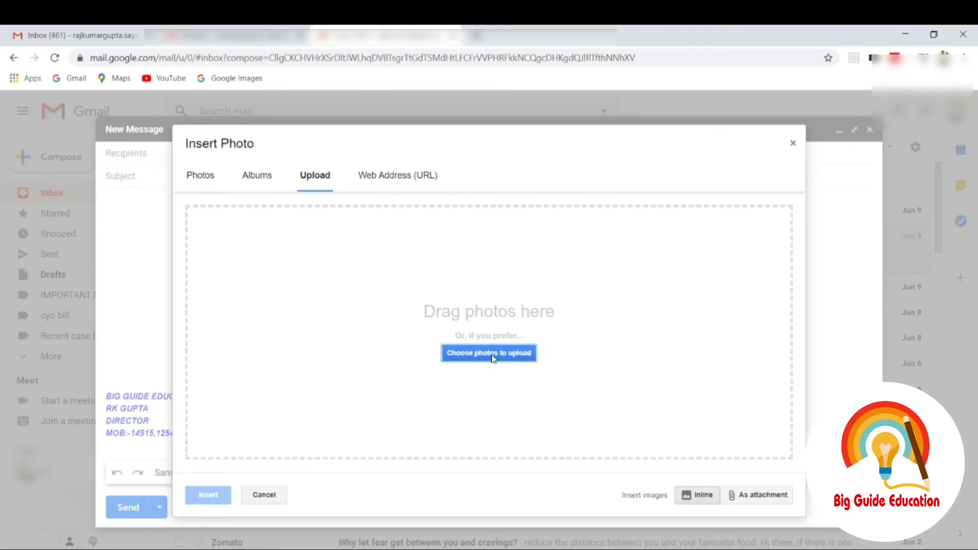
left_click(493, 359)
left_click(493, 359)
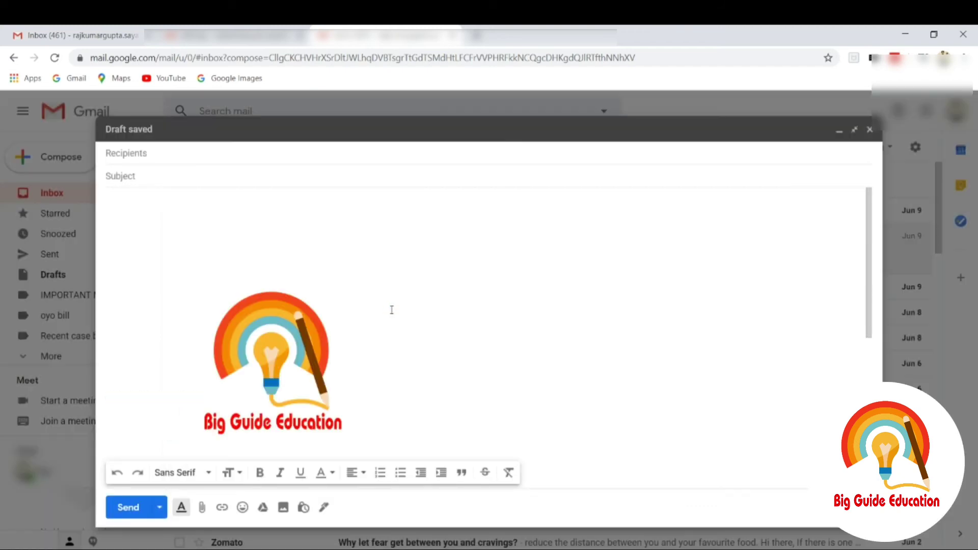
- Shrink the logo to a small thumbnail and remove the blank lines above the signature
left_click(271, 348)
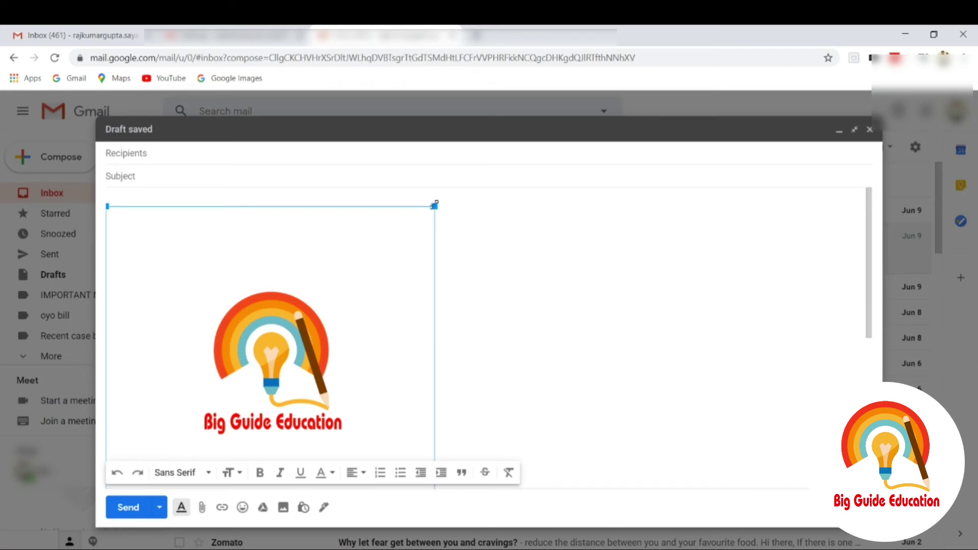
left_click_drag(434, 205, 207, 466)
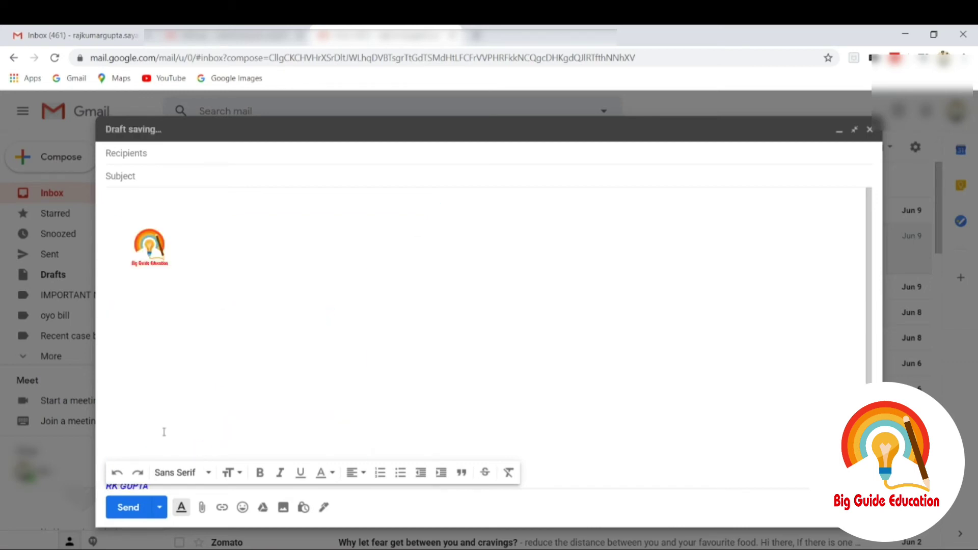
key("BackSpace")
key("BackSpace")
key("BackSpace")
key("BackSpace")
key("BackSpace")
key("BackSpace")
key("BackSpace")
key("BackSpace")
key("BackSpace")
key("BackSpace")
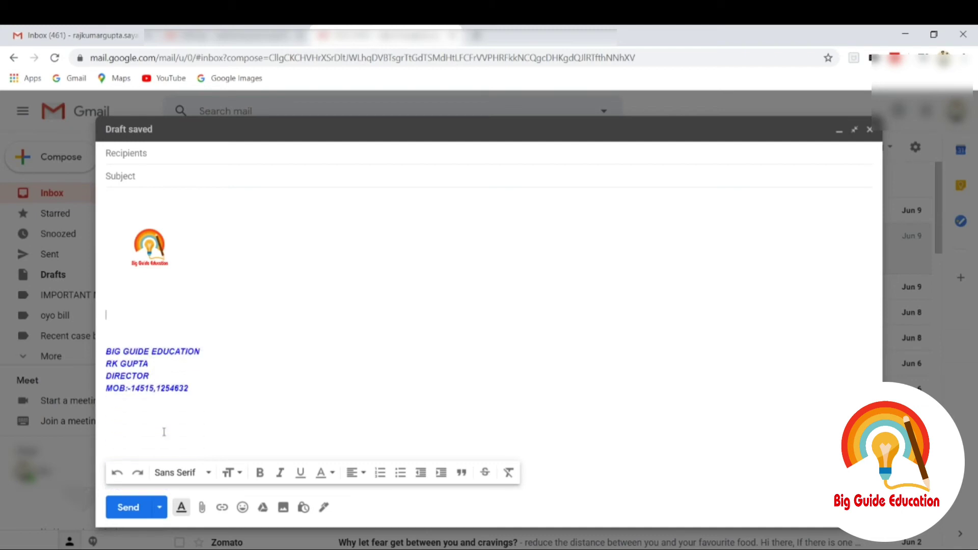
key("BackSpace")
key("BackSpace")
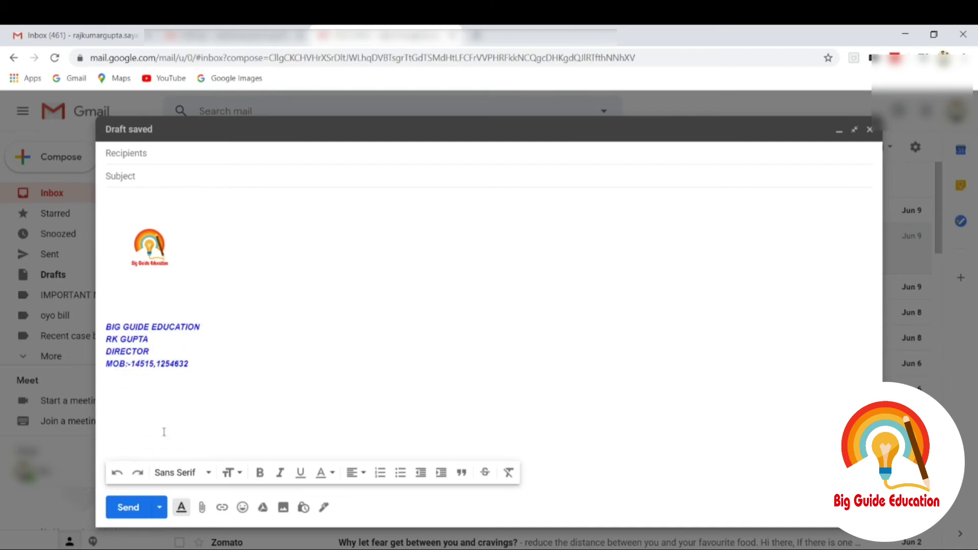
left_click(147, 308)
key("BackSpace")
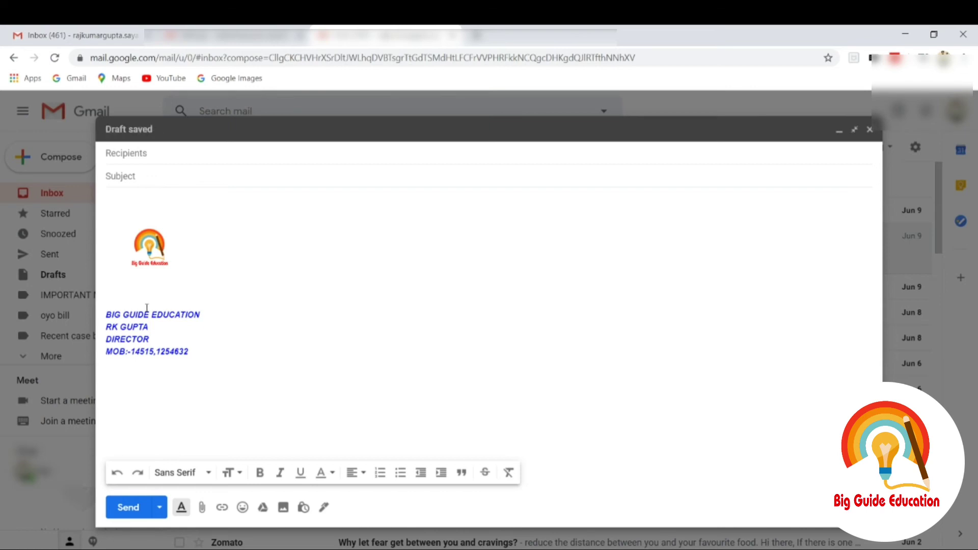